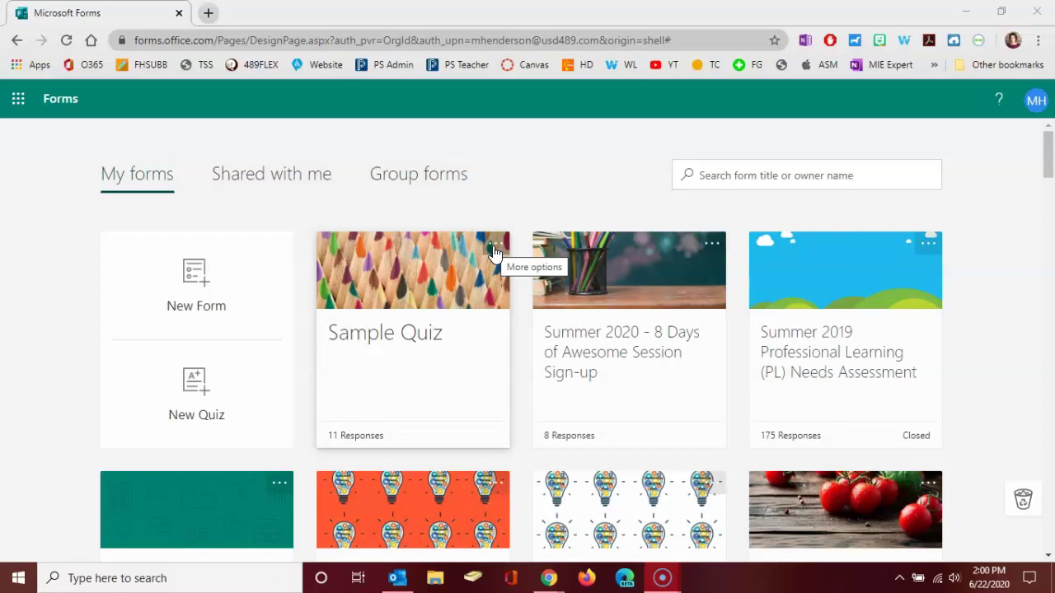
- Make a copy of the Sample Quiz form and open the copy for editing
click(494, 250)
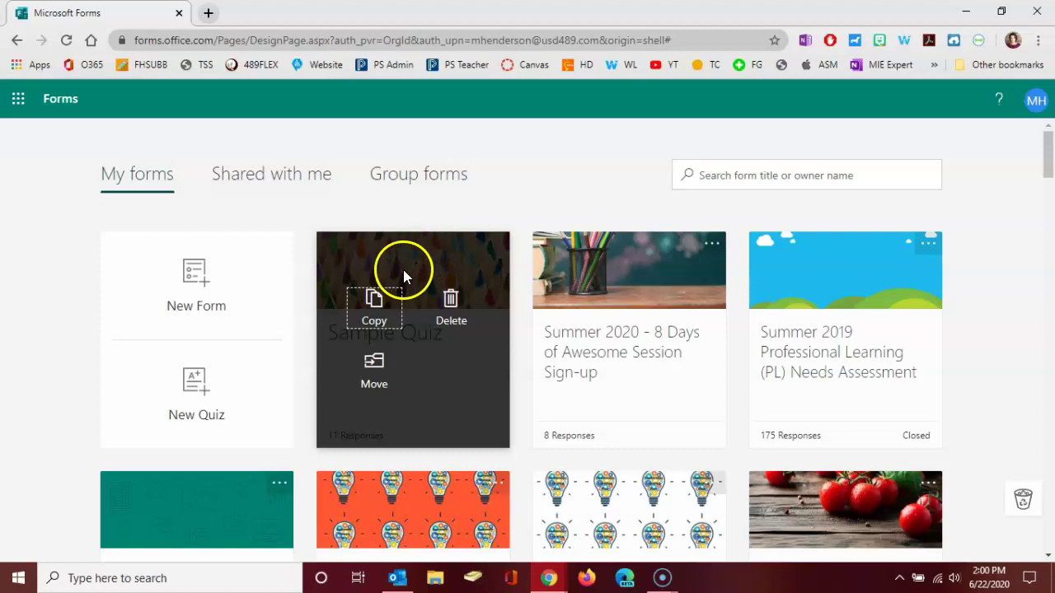
click(373, 307)
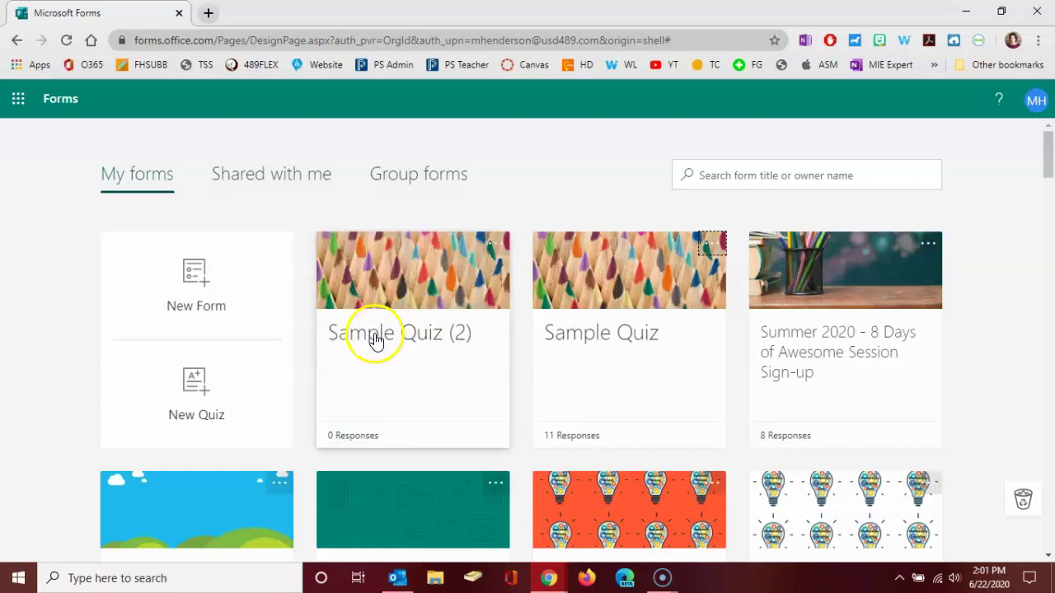
click(375, 338)
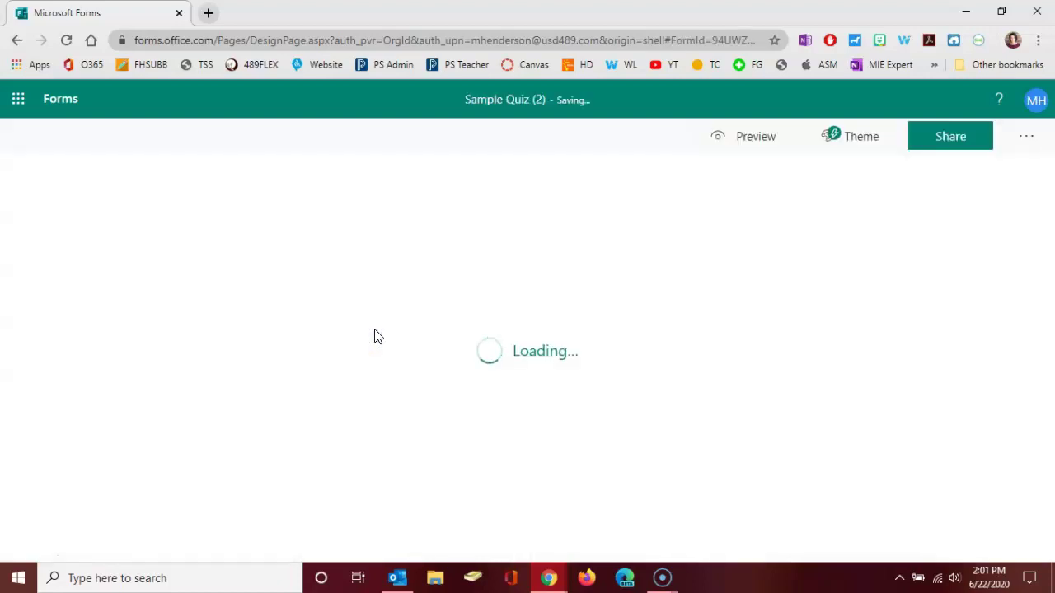
- Retitle the copied quiz "Sample Quiz with Branching"
click(414, 296)
click(393, 262)
key(BackSpace)
key(BackSpace)
key(BackSpace)
text(w)
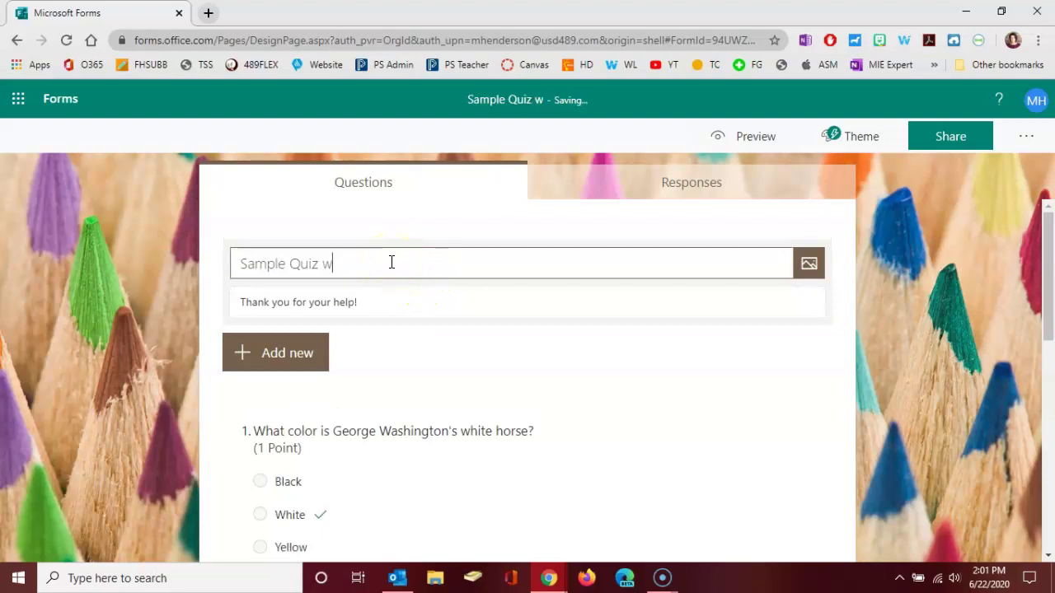
text(ith Branching)
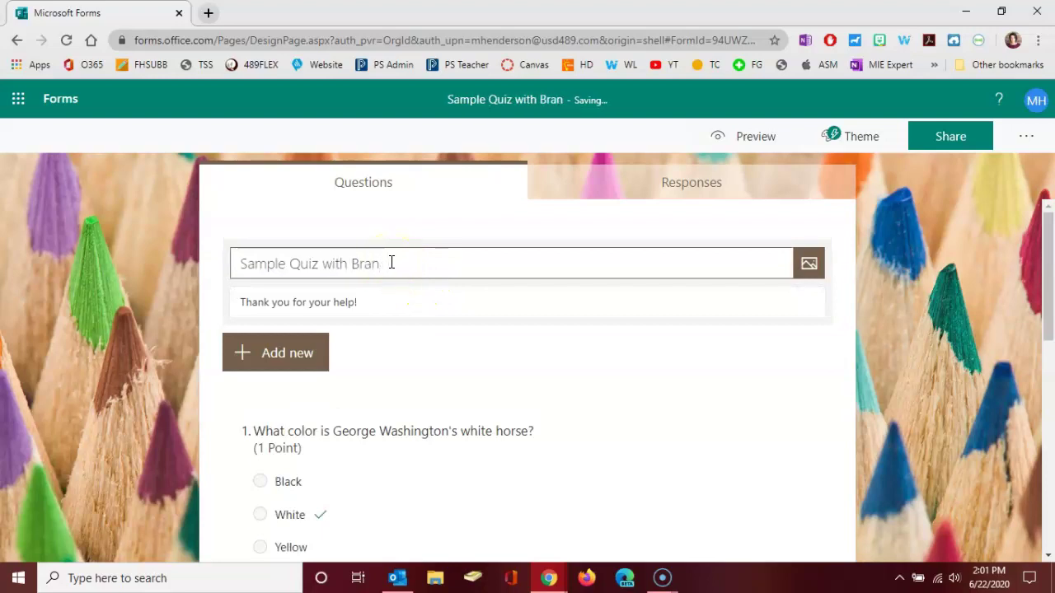
click(391, 306)
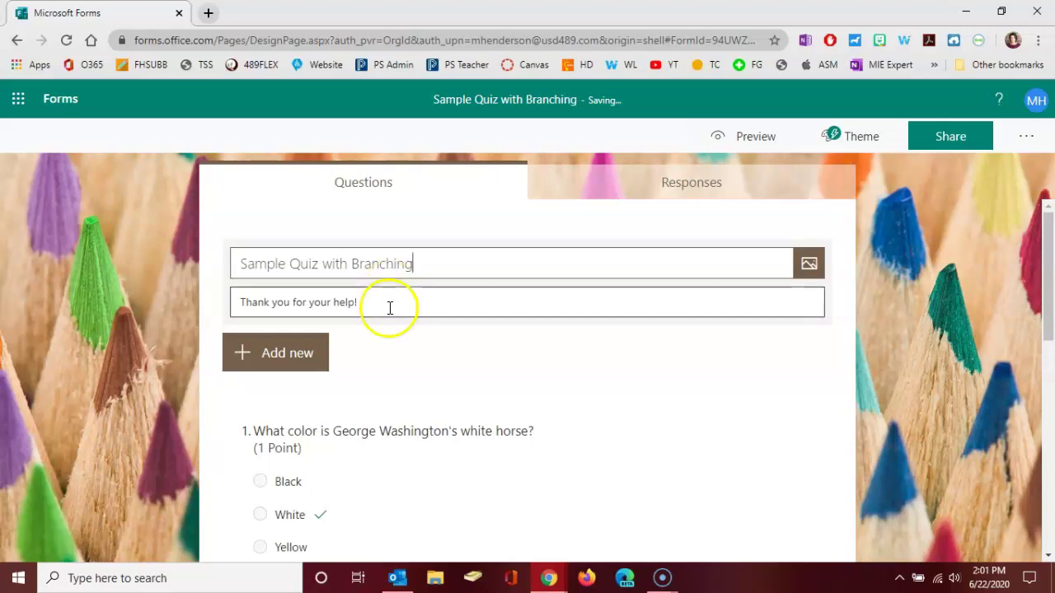
click(790, 367)
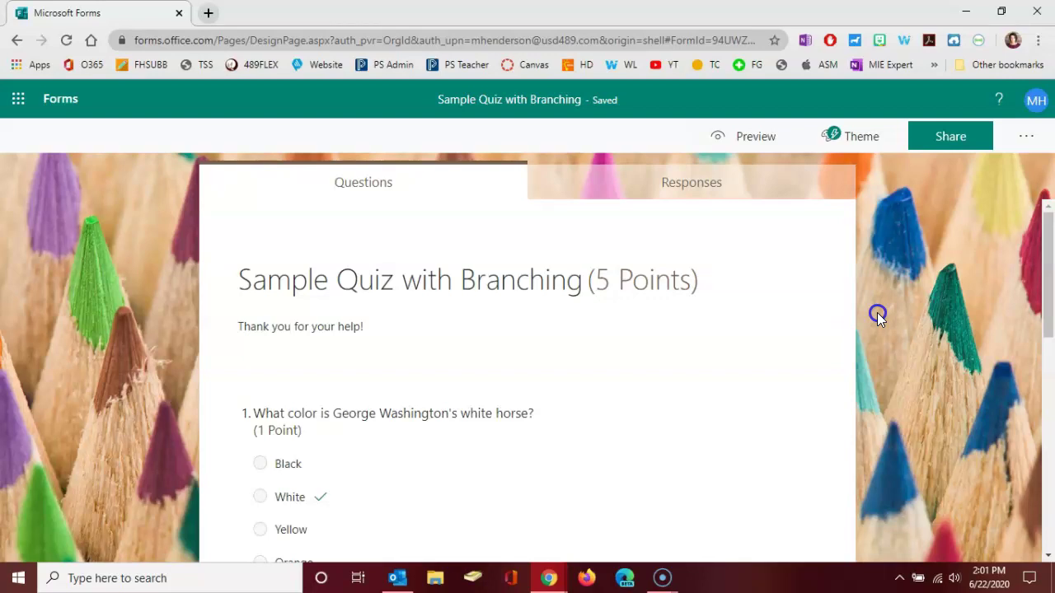
- Duplicate the white horse question, turning the copy into "What color is" the teacher's red blazer, with Blue added and Red as the correct answer
scroll(877, 312, down, 2)
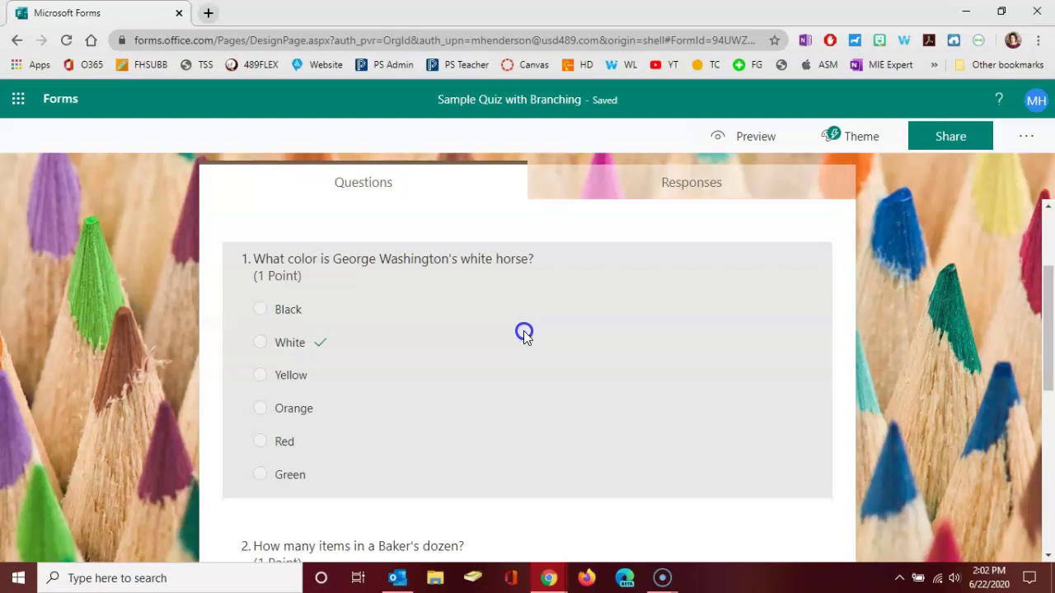
click(523, 330)
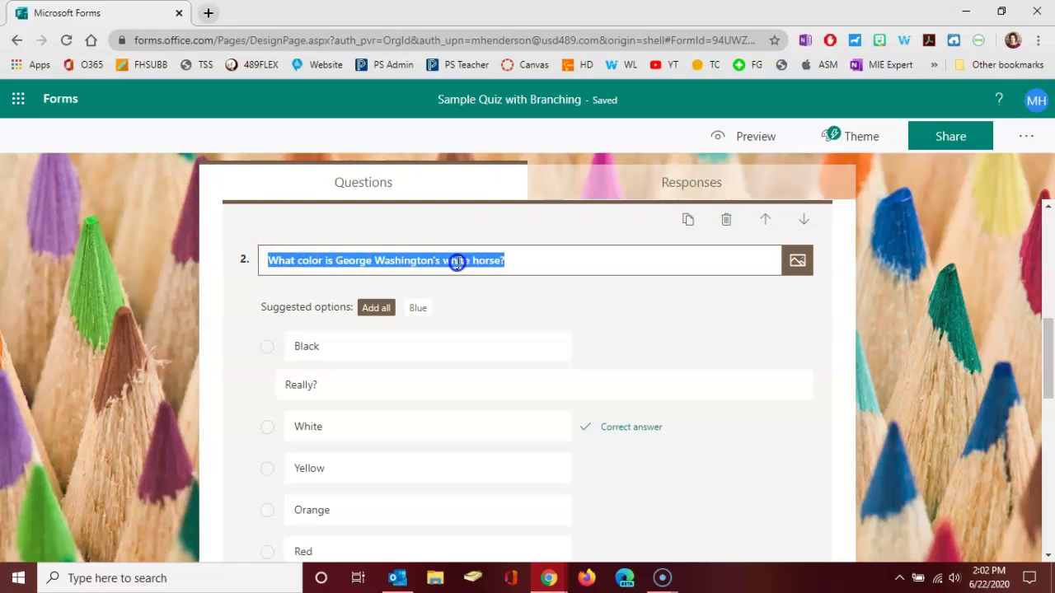
text(What )
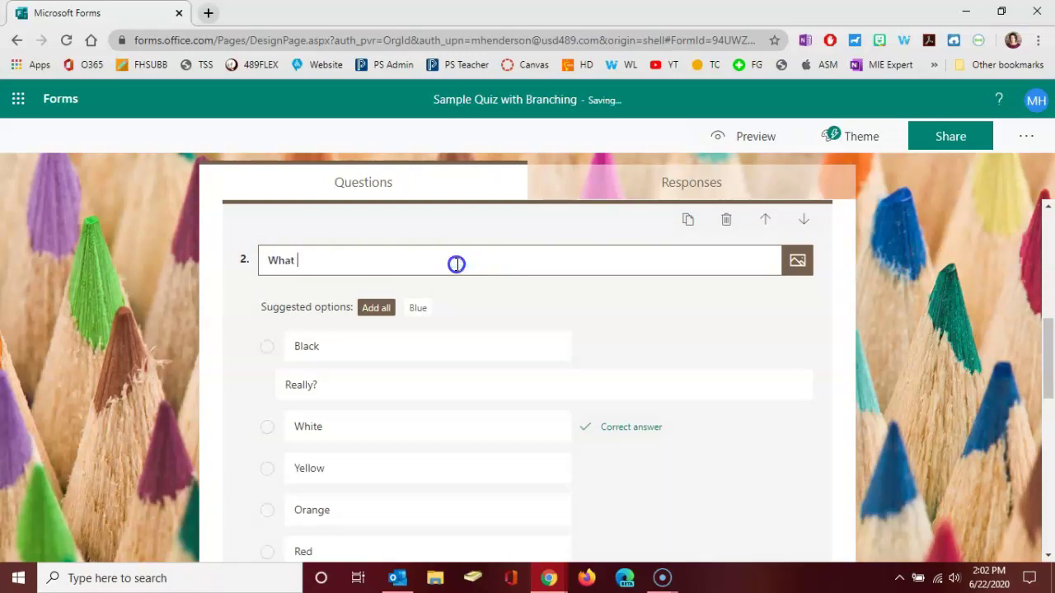
text(color is Mr)
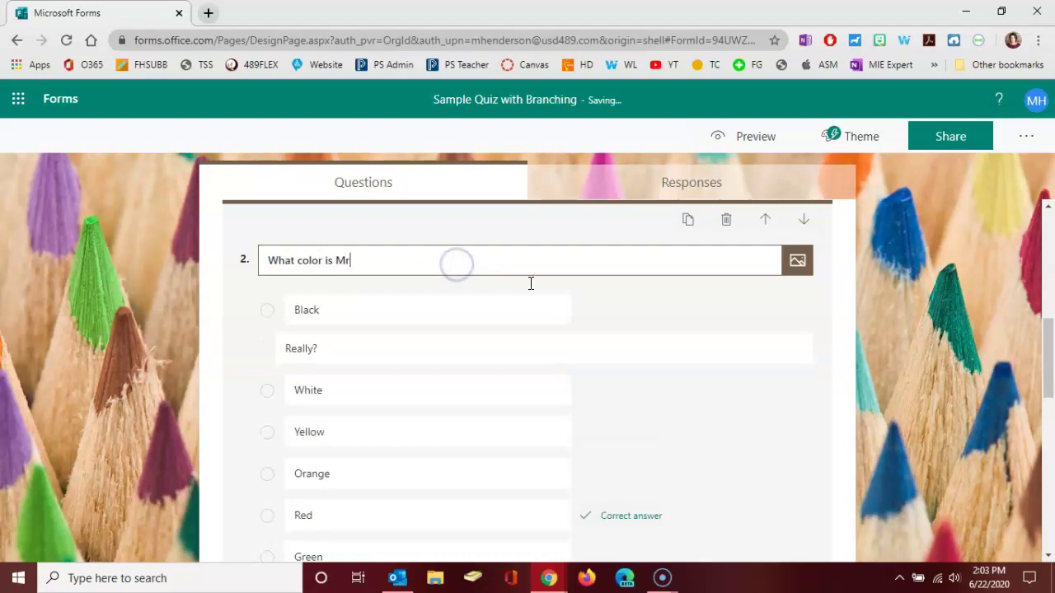
text(s. Henderson's )
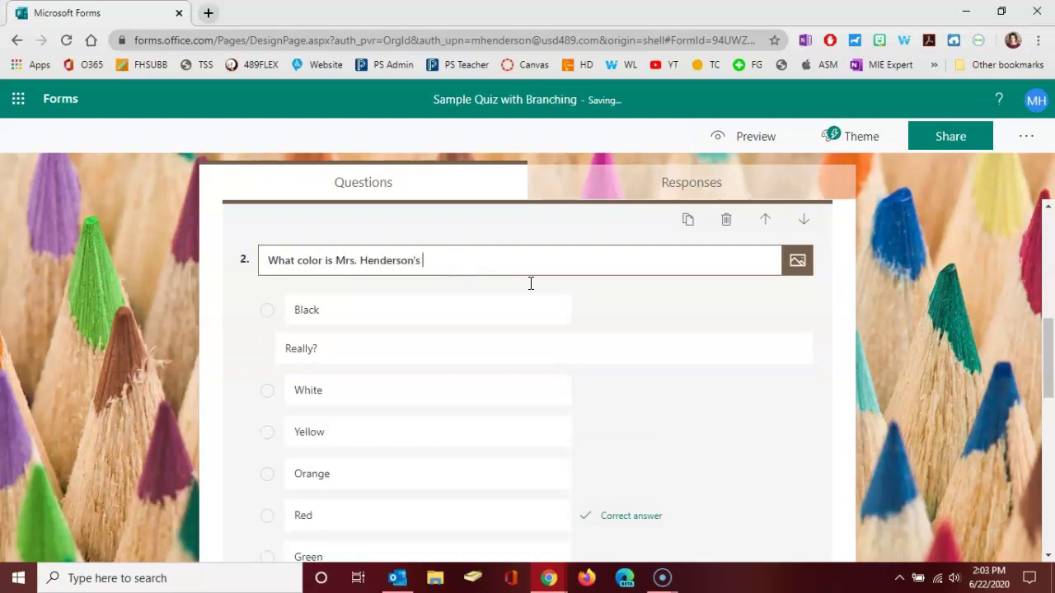
text(red blazer?)
scroll(531, 283, down, 1)
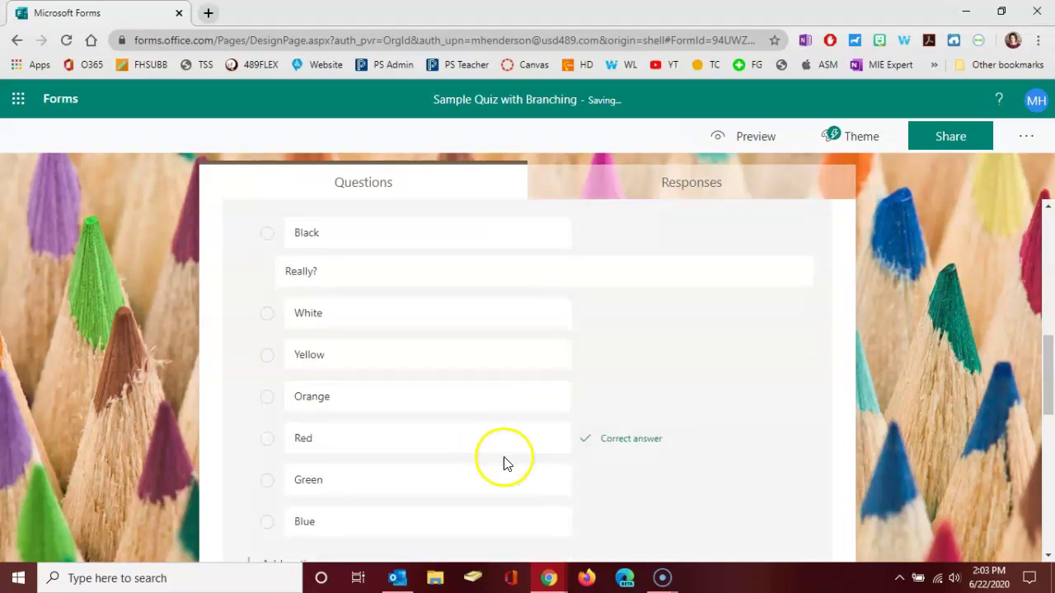
click(641, 443)
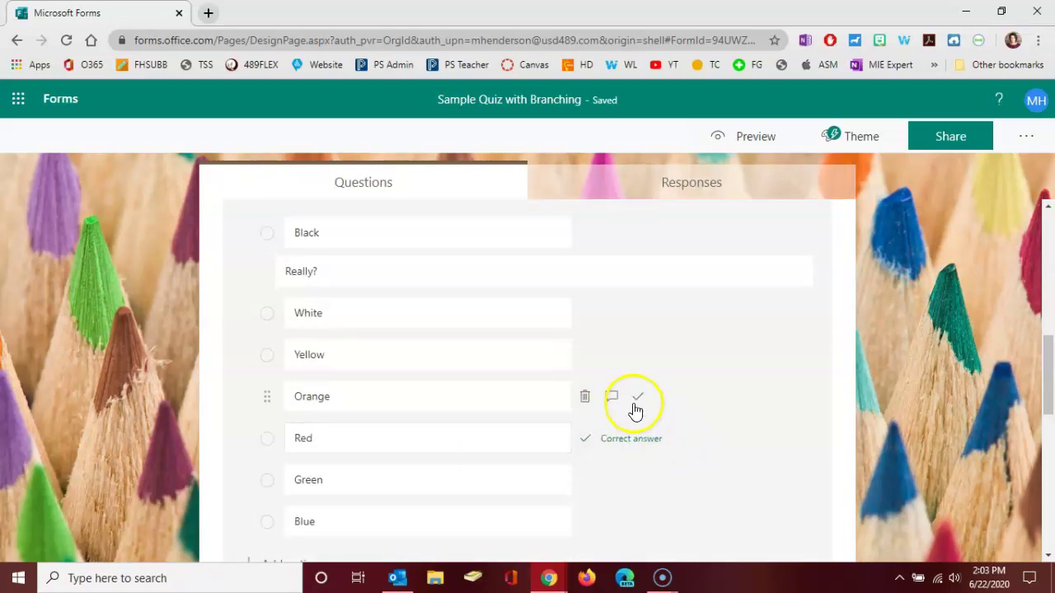
scroll(676, 453, down, 2)
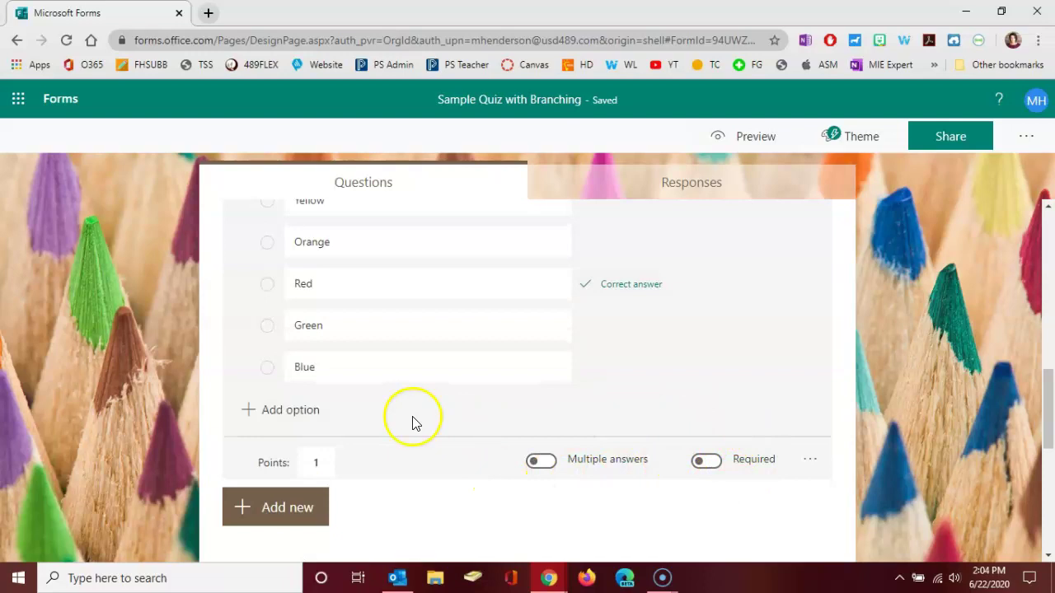
click(657, 398)
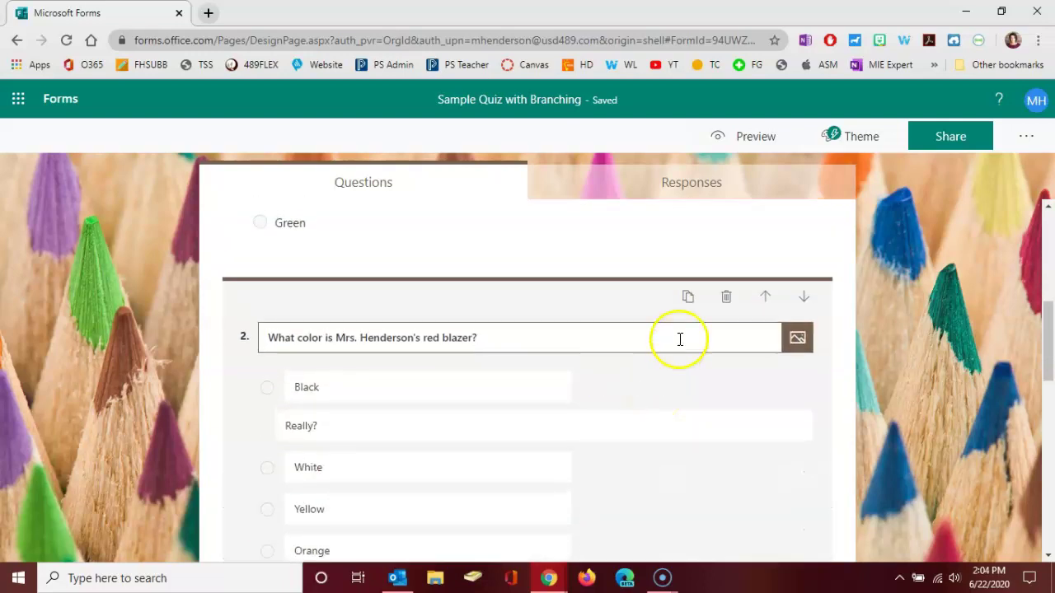
- Duplicate the red blazer question and reword the copy as "What color are the gold McDonald's arches?"
click(686, 299)
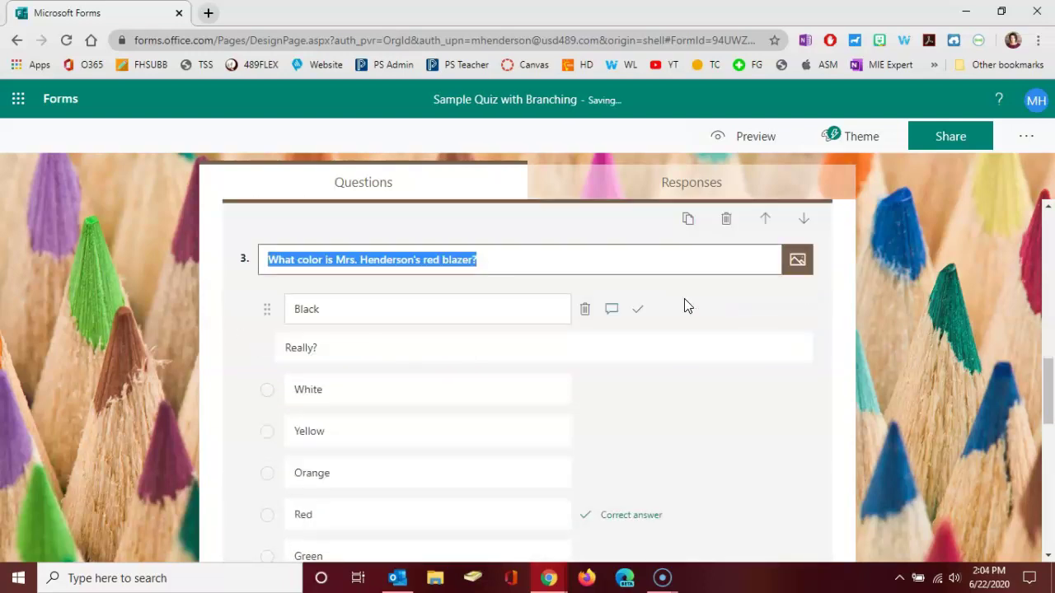
drag(489, 260, 338, 264)
key(BackSpace)
key(BackSpace)
key(BackSpace)
key(BackSpace)
text(are the g)
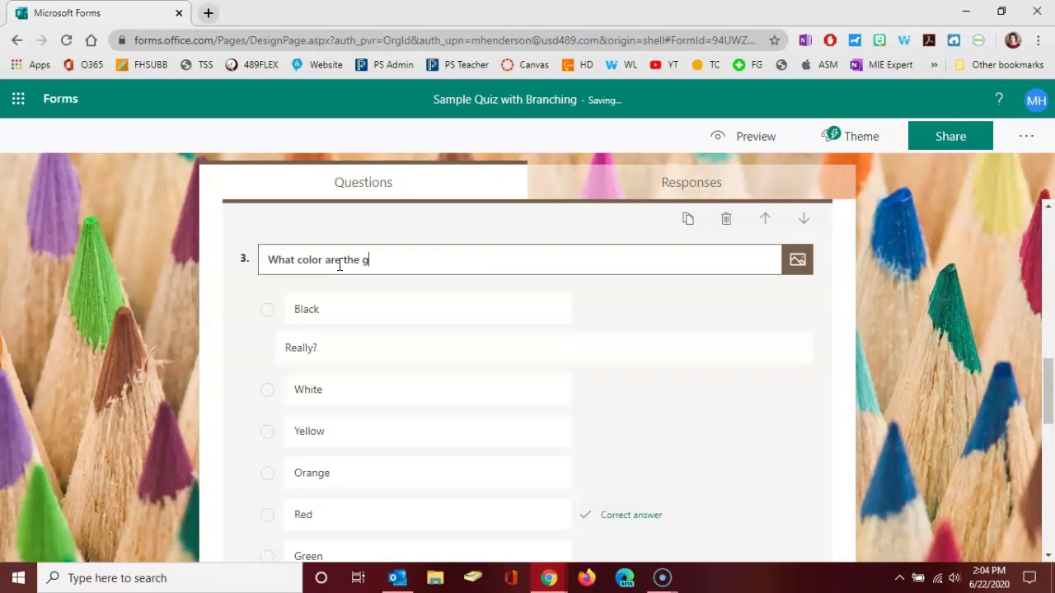
text(old McDonald's arches?)
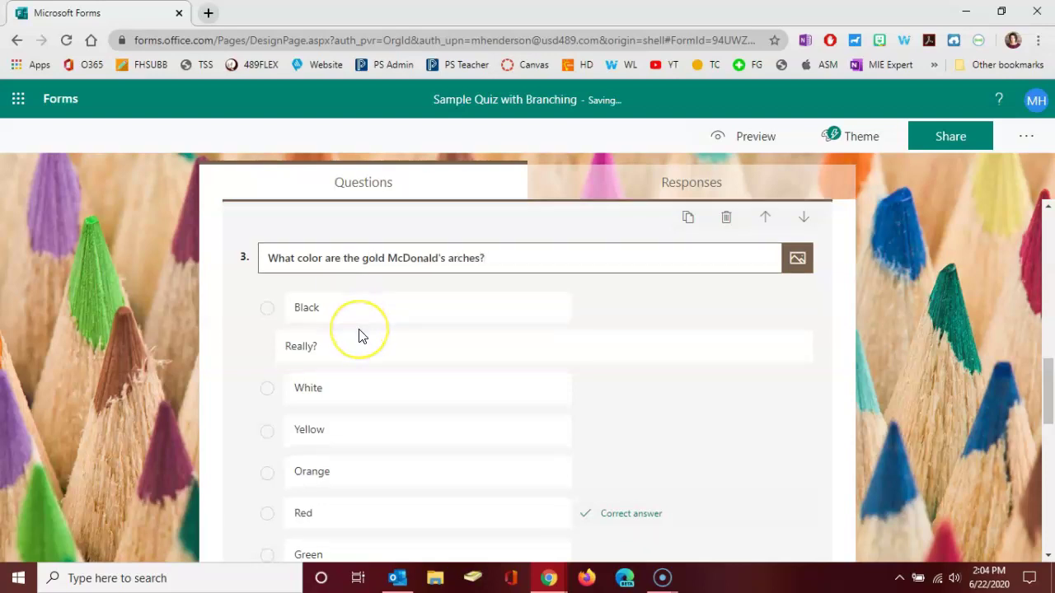
- Change the Yellow option of the McDonald's arches question to Gold and mark it as the correct answer
scroll(360, 334, down, 2)
double_click(336, 275)
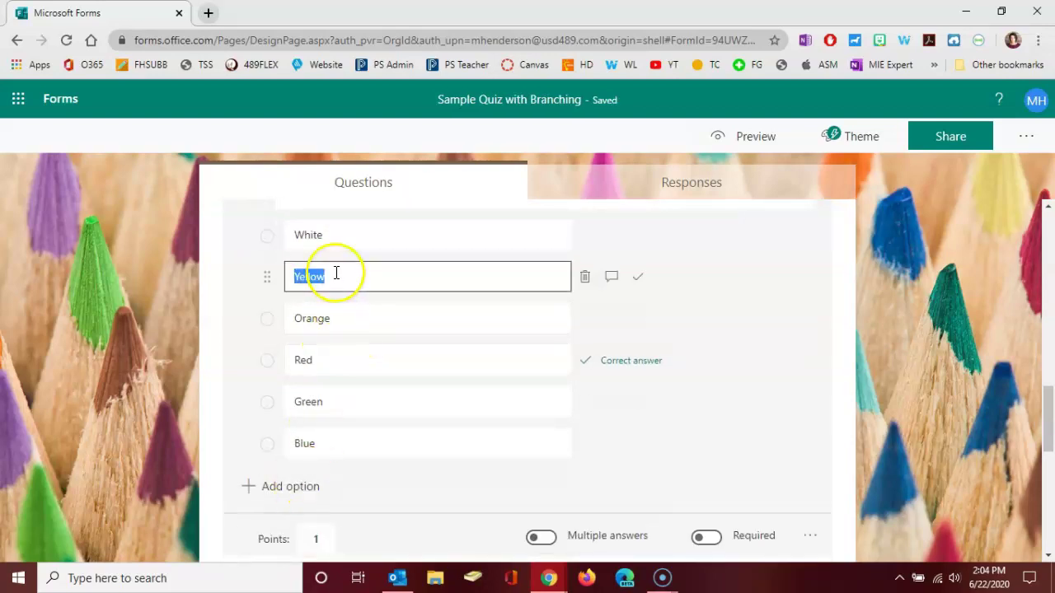
text(Gold)
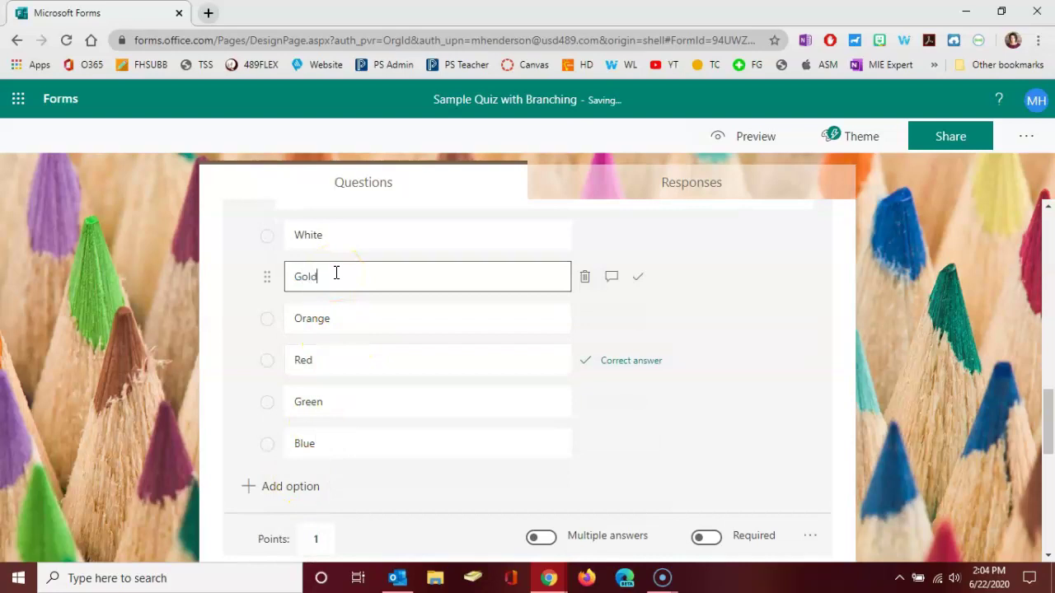
click(641, 279)
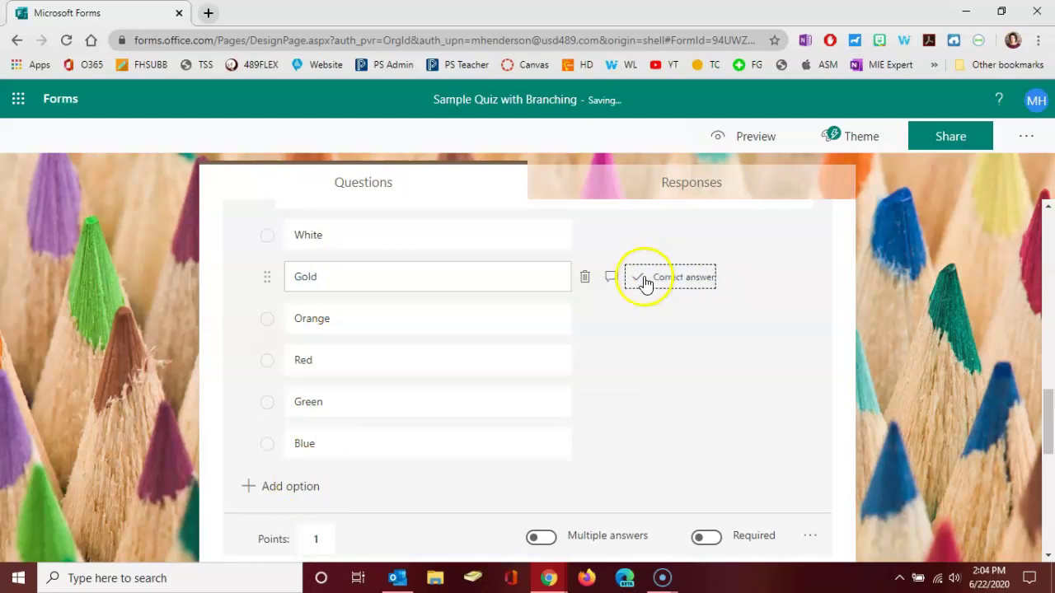
- Open the branching settings from question 1 about George Washington's white horse
scroll(728, 276, up, 4)
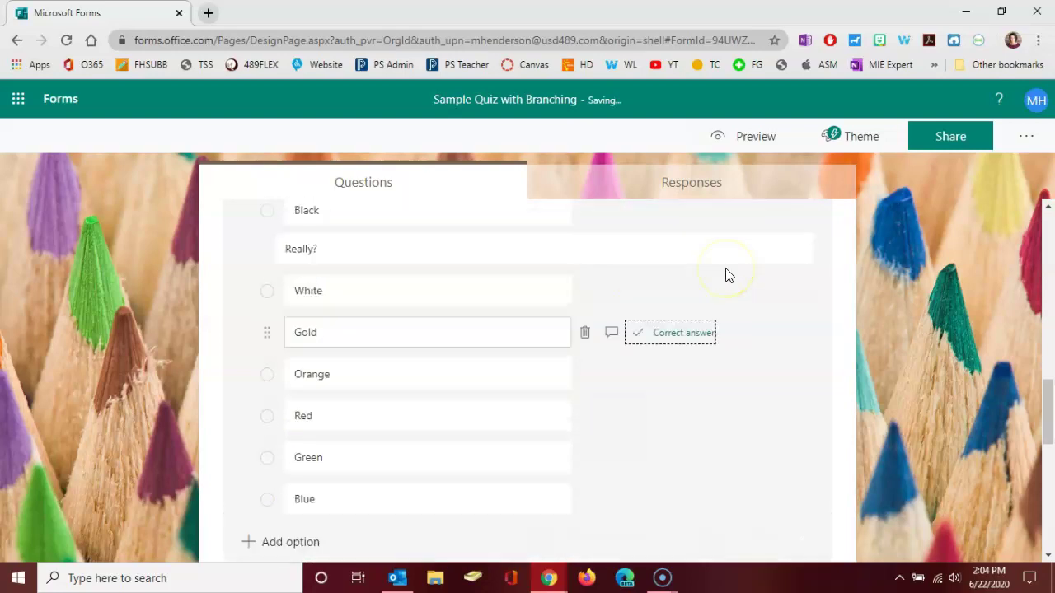
scroll(728, 276, up, 6)
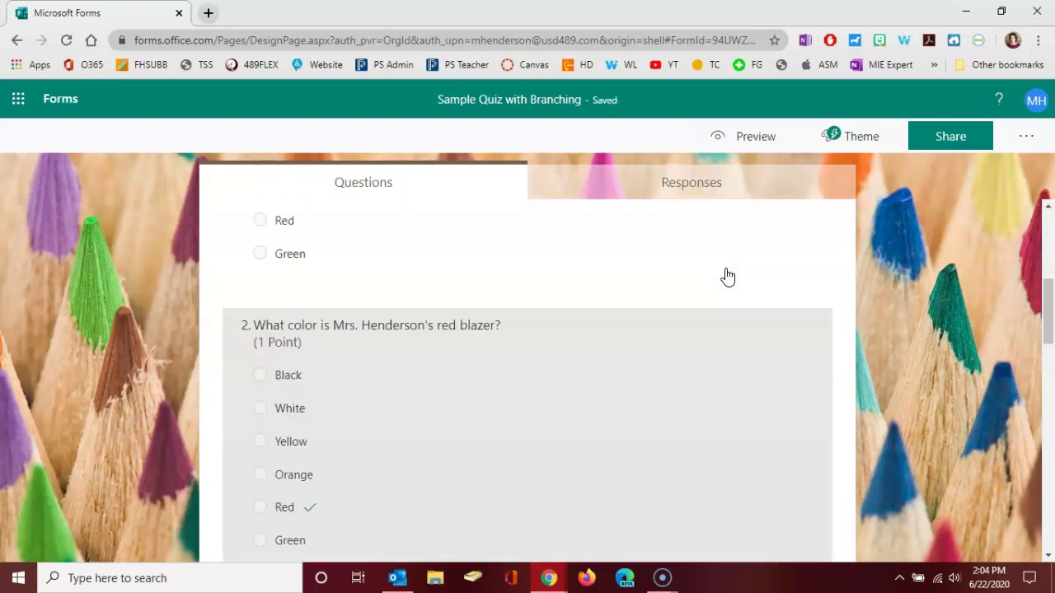
click(686, 302)
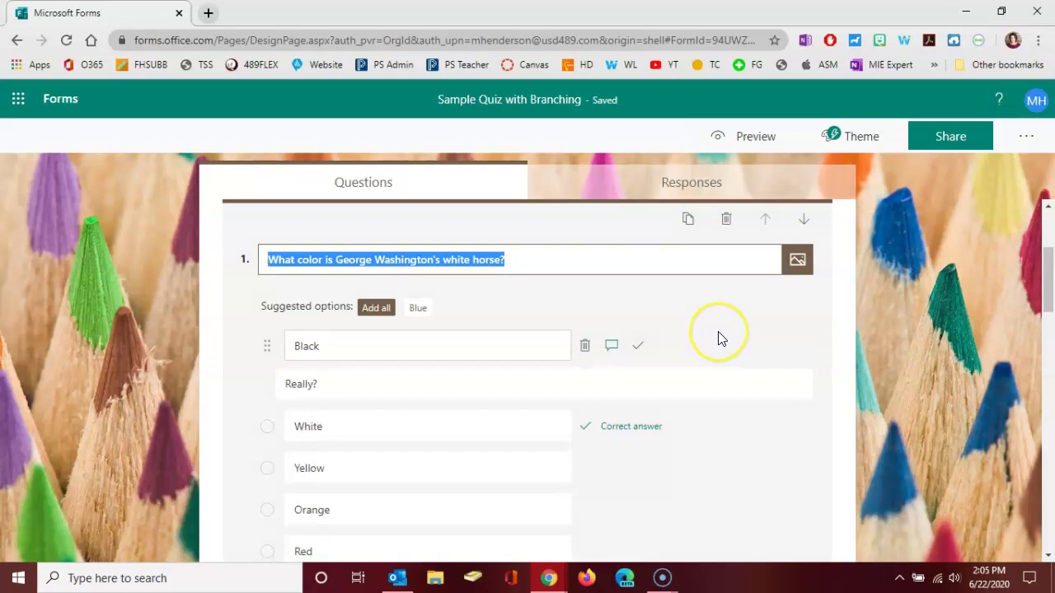
click(729, 346)
scroll(731, 349, down, 3)
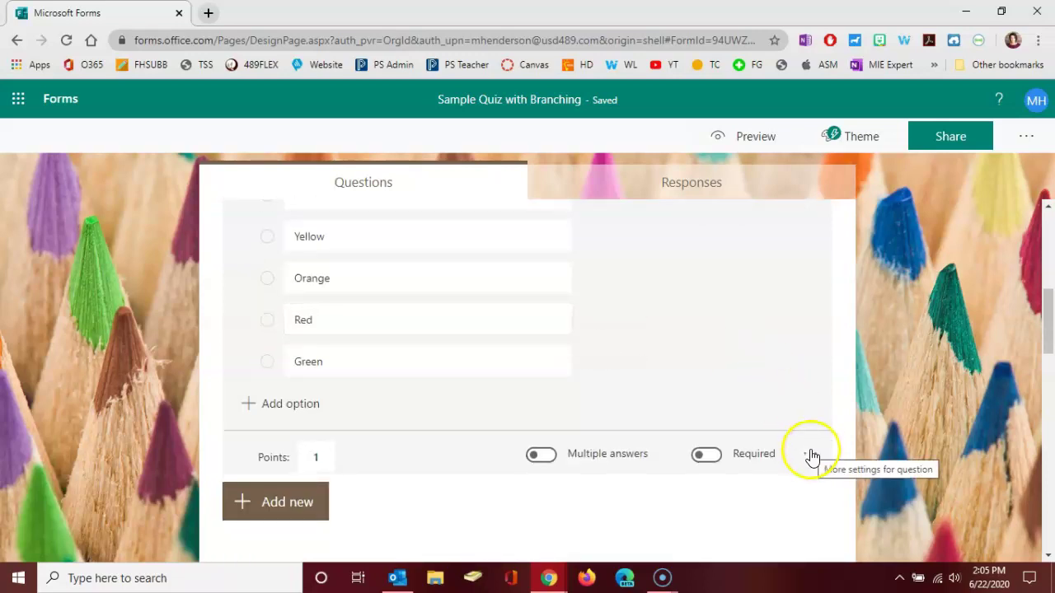
click(811, 455)
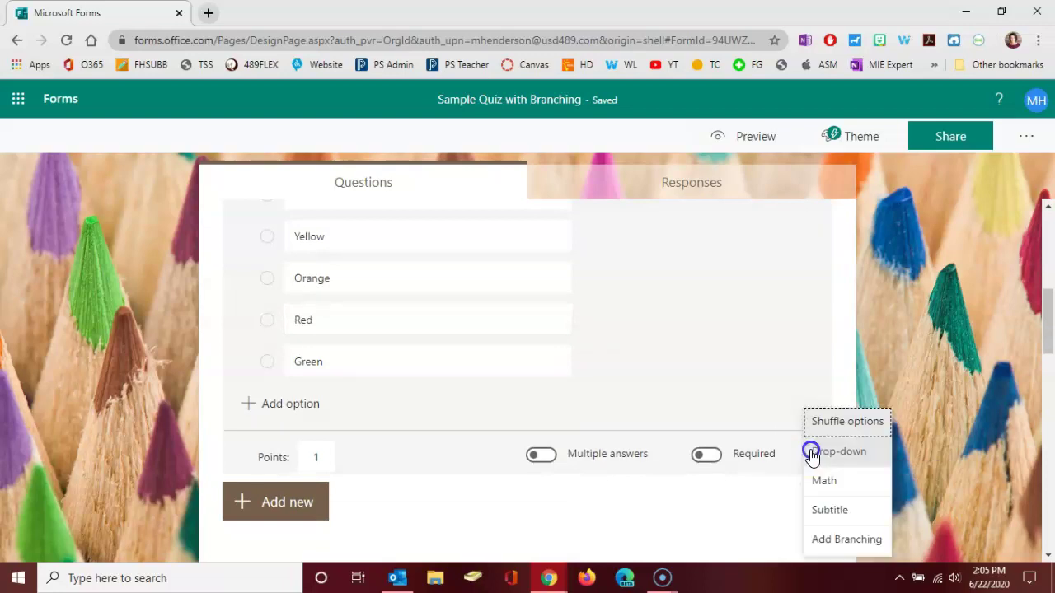
click(824, 538)
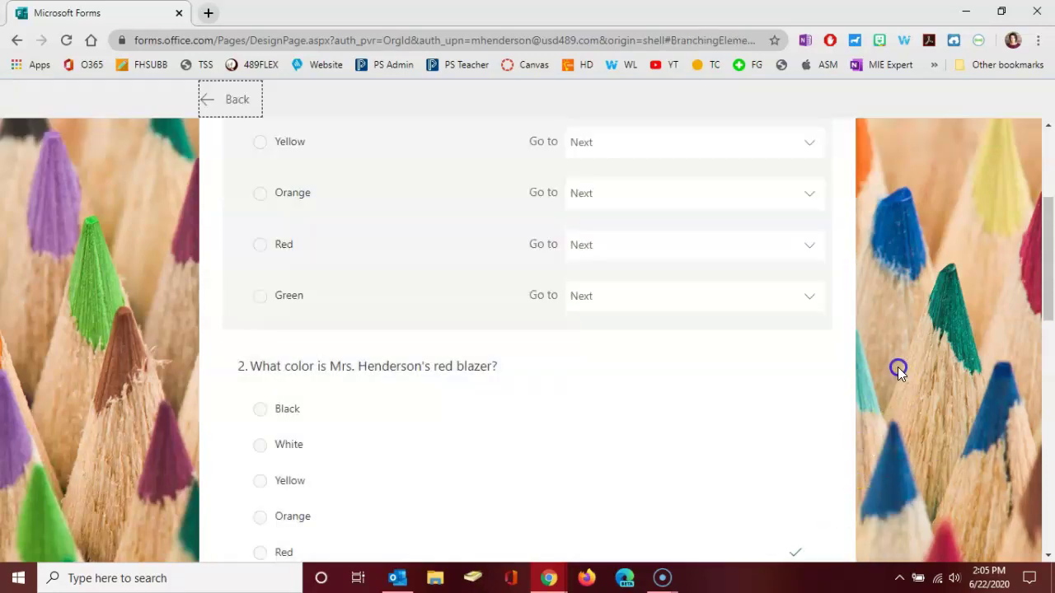
- Branch question 1's correct answer White to question 4, "How many items in a Baker's dozen?"
scroll(899, 366, up, 2)
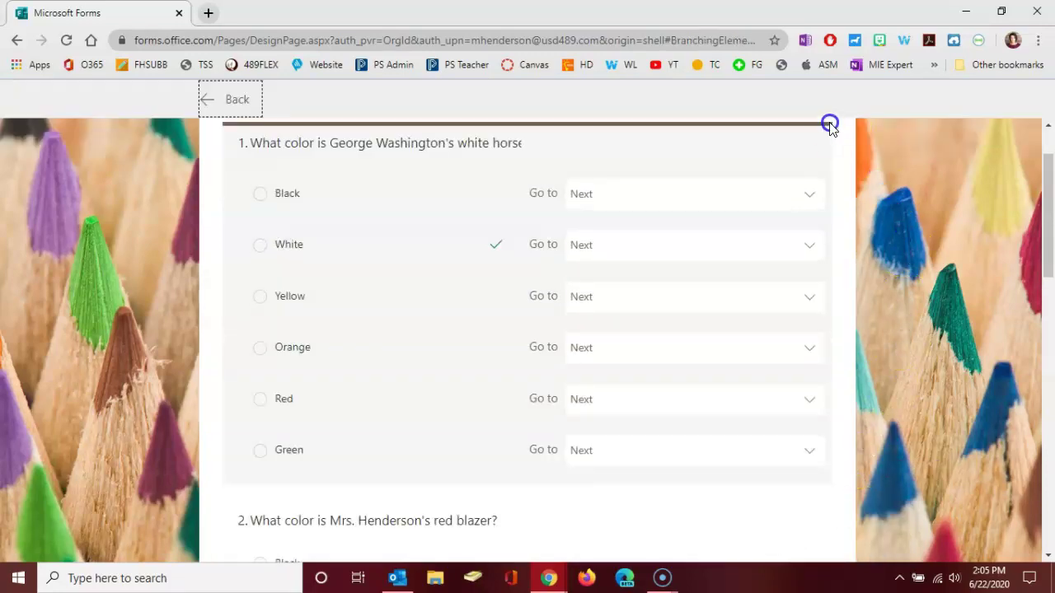
click(632, 247)
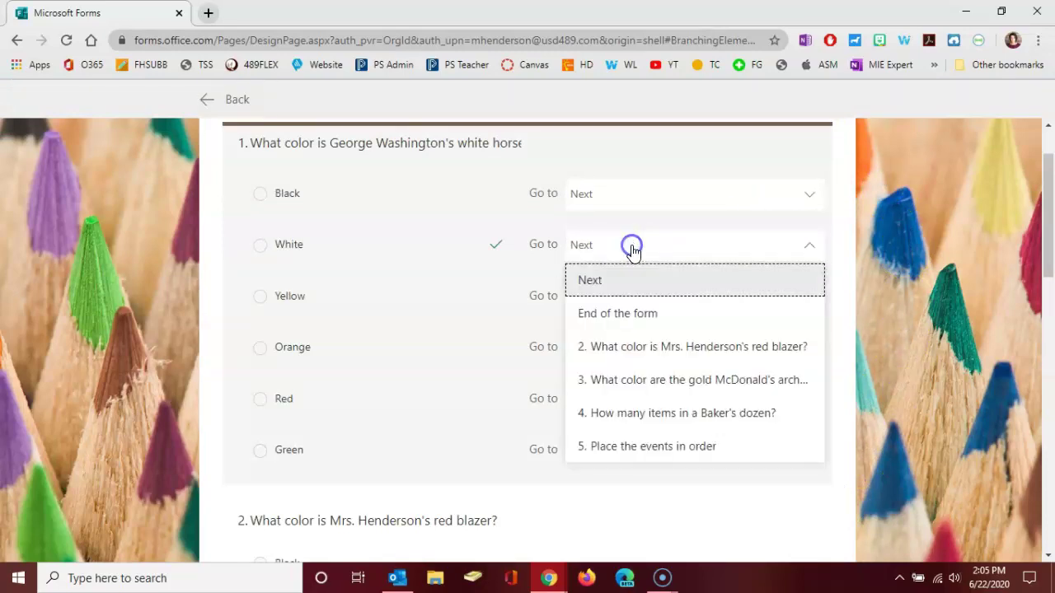
click(631, 416)
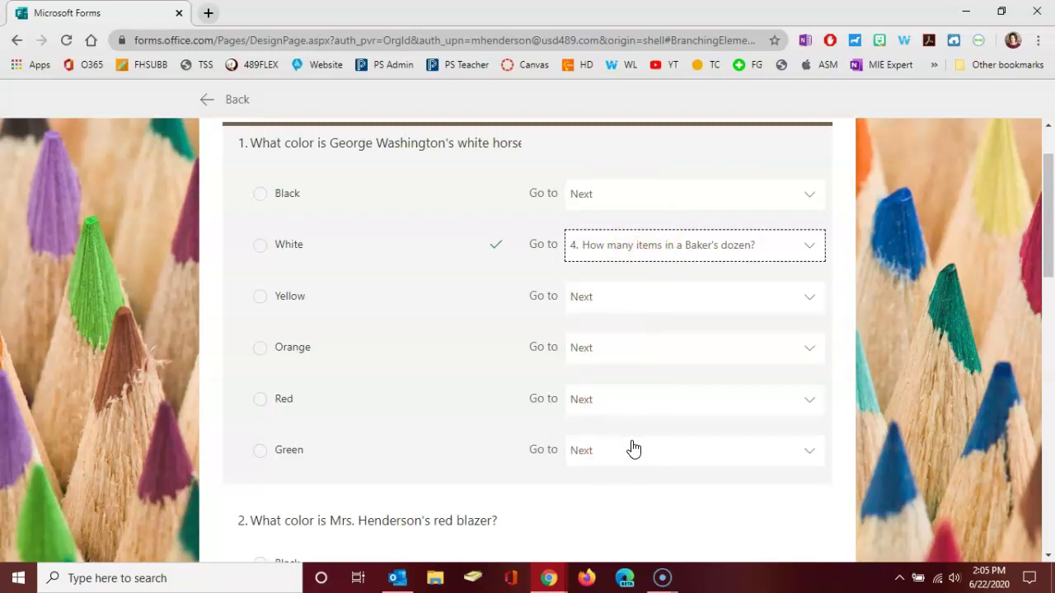
- Branch the correct answer Red of question 2 about the red blazer to question 4, "How many items in a Baker's dozen?"
scroll(633, 449, down, 3)
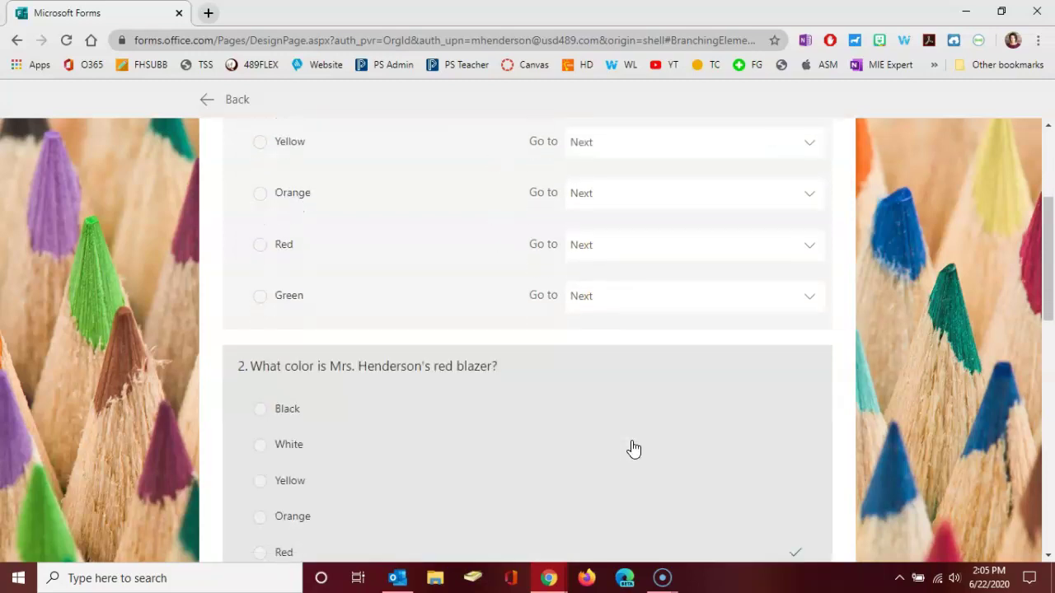
click(633, 449)
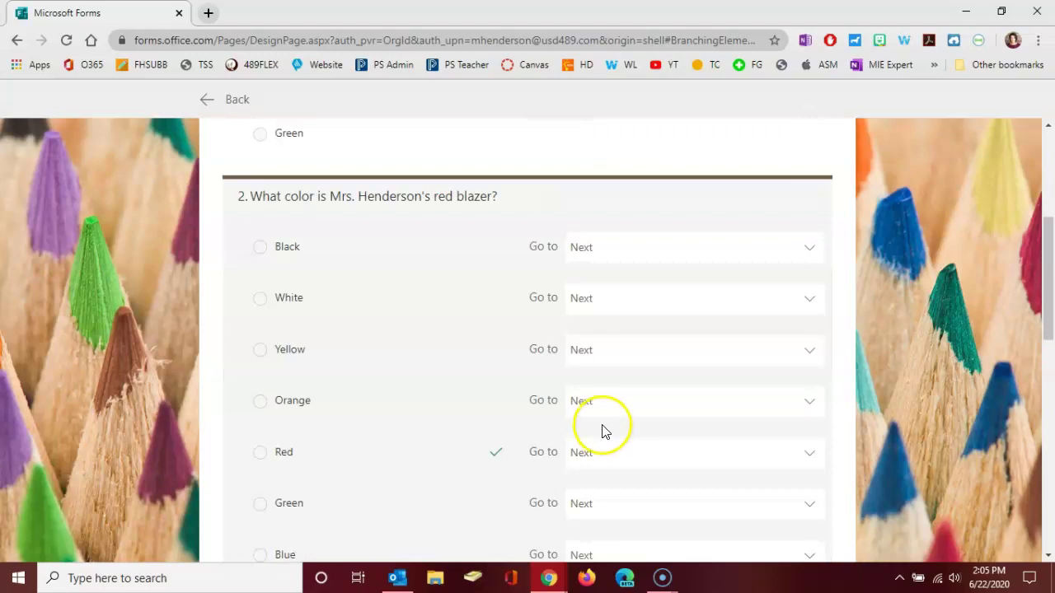
click(606, 454)
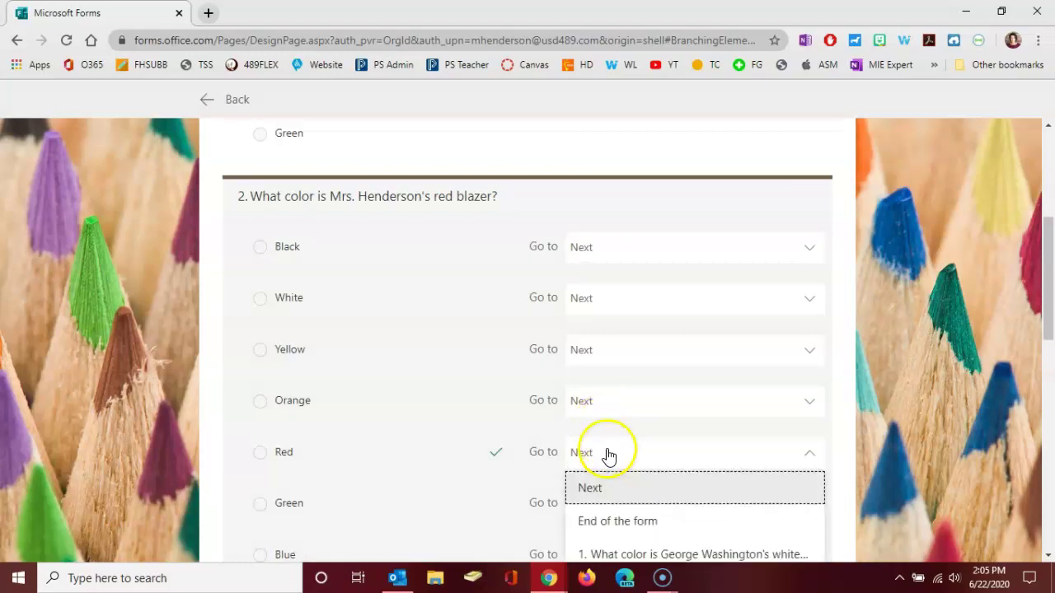
scroll(607, 456, down, 2)
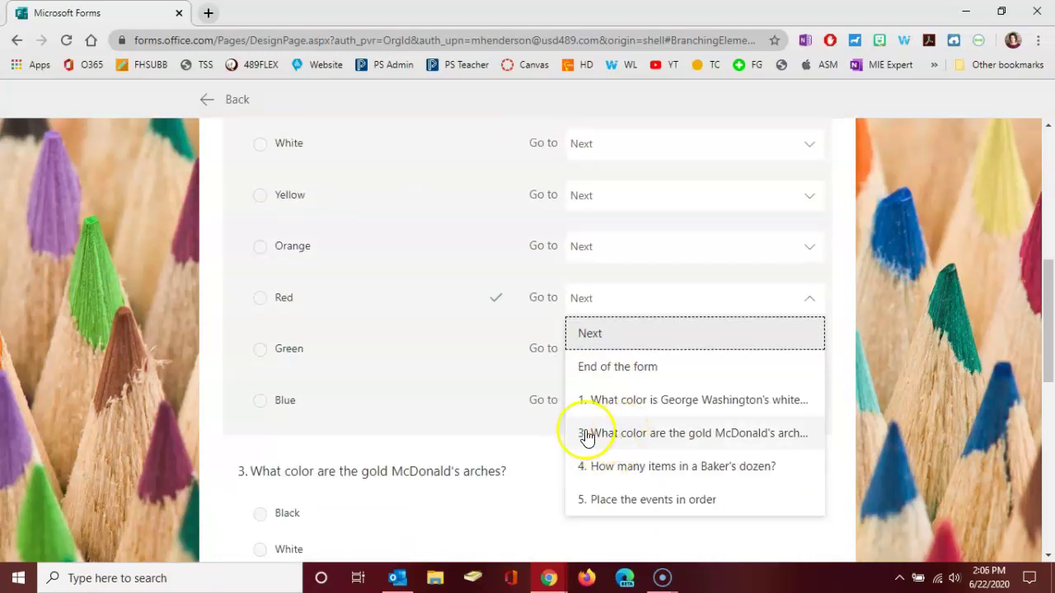
click(626, 467)
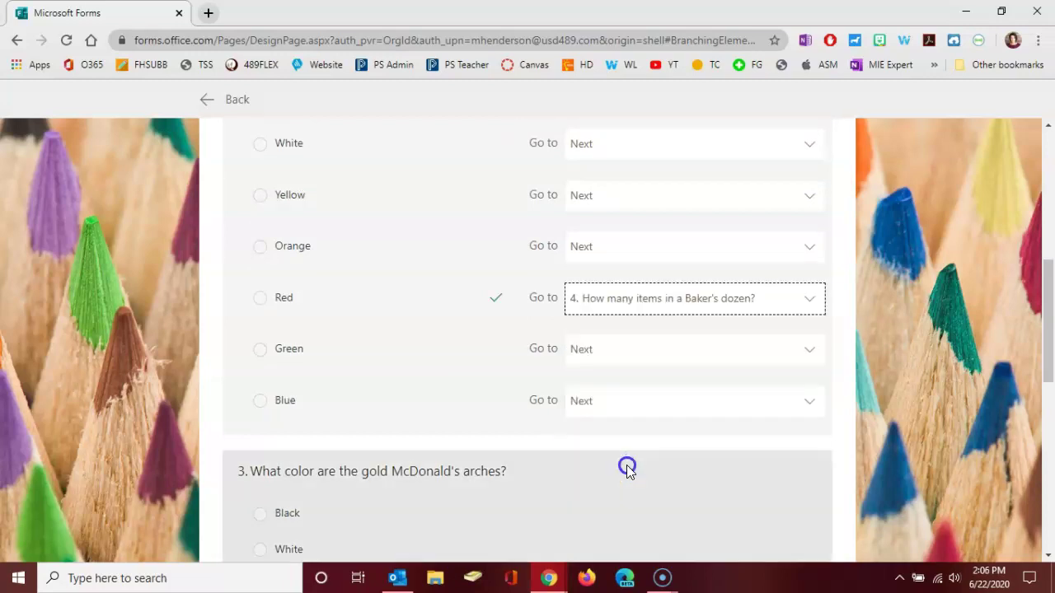
scroll(667, 349, up, 1)
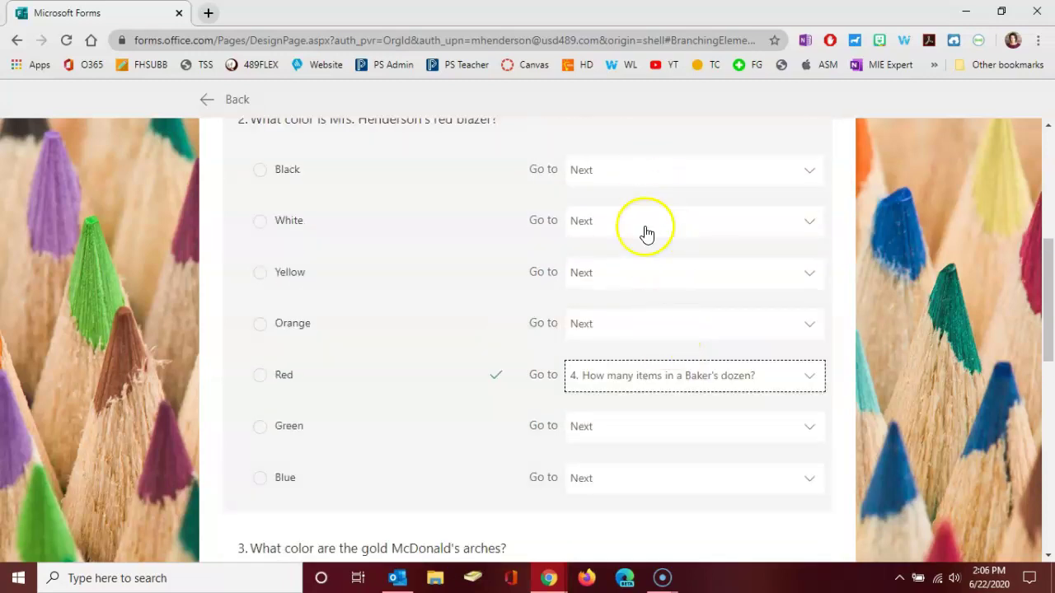
- Show question 3's branching options and check the available destinations for its correct answer Gold, leaving the setting as is
scroll(632, 446, down, 3)
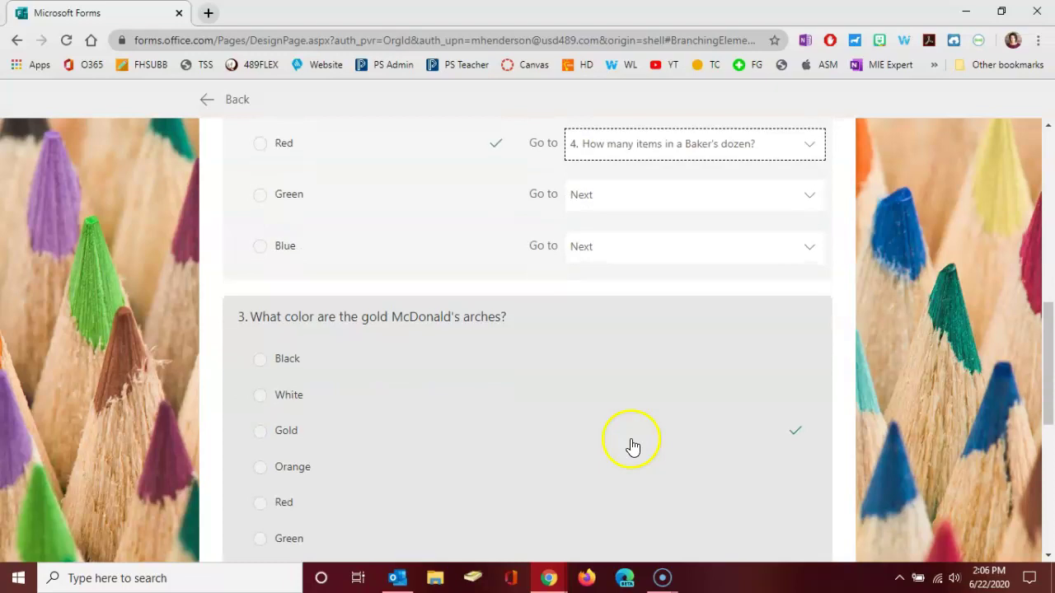
scroll(925, 391, down, 2)
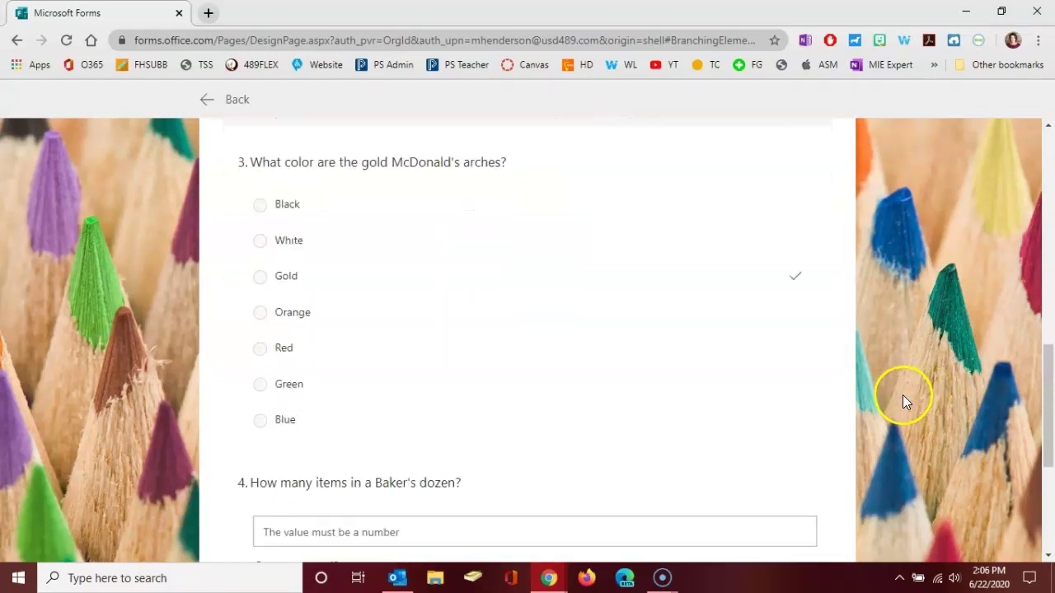
click(636, 378)
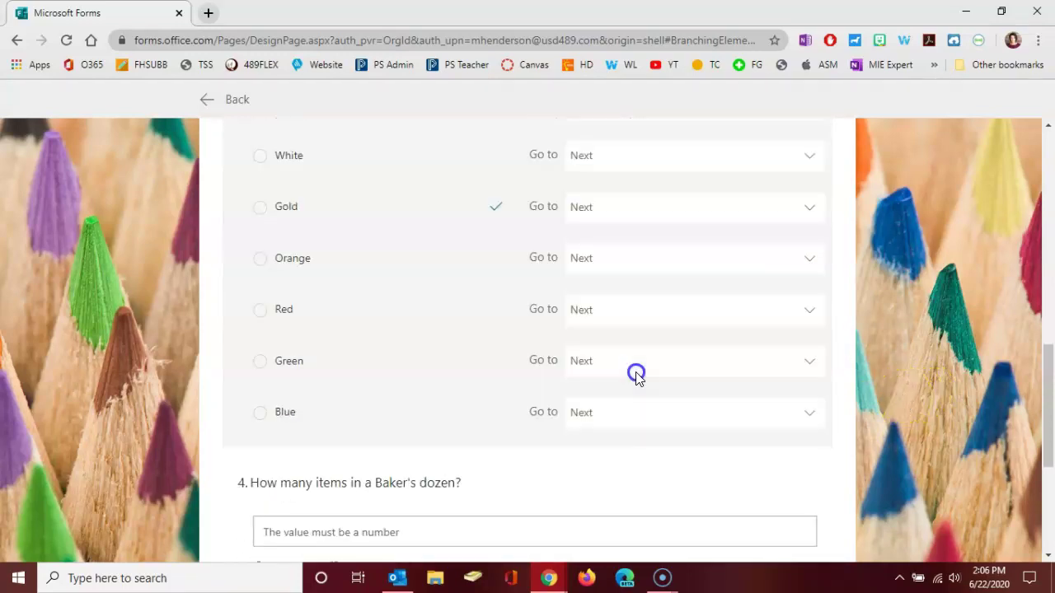
click(717, 216)
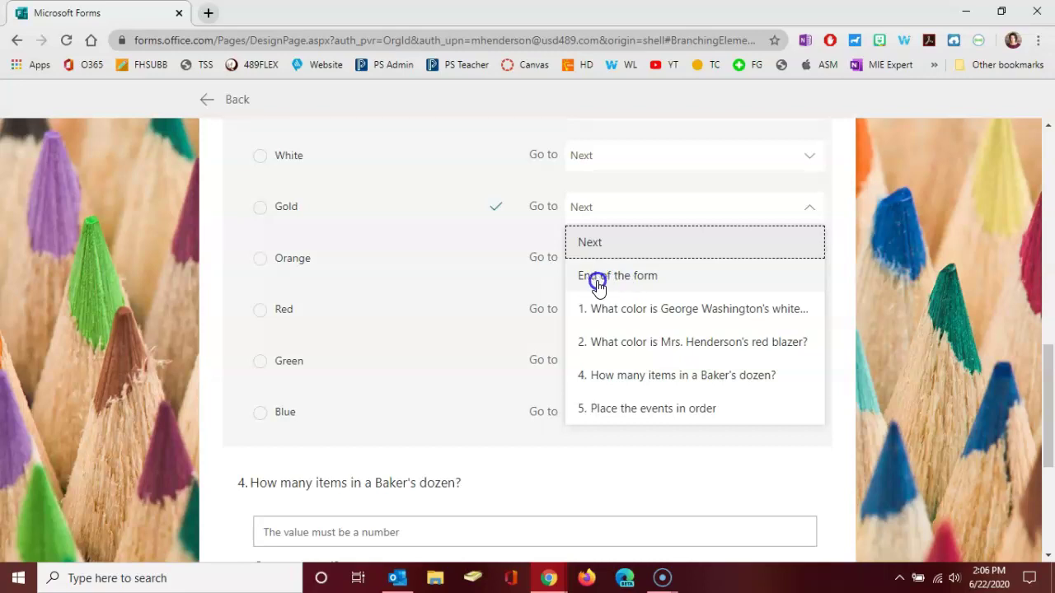
click(856, 252)
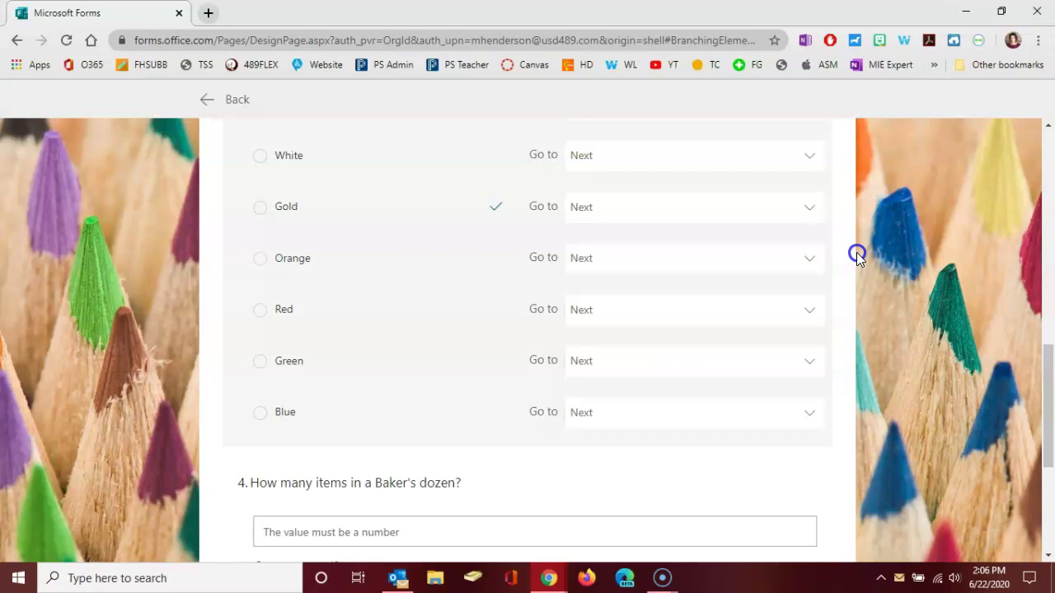
- Leave the branching settings and return to the quiz's question editor at question 1
click(234, 101)
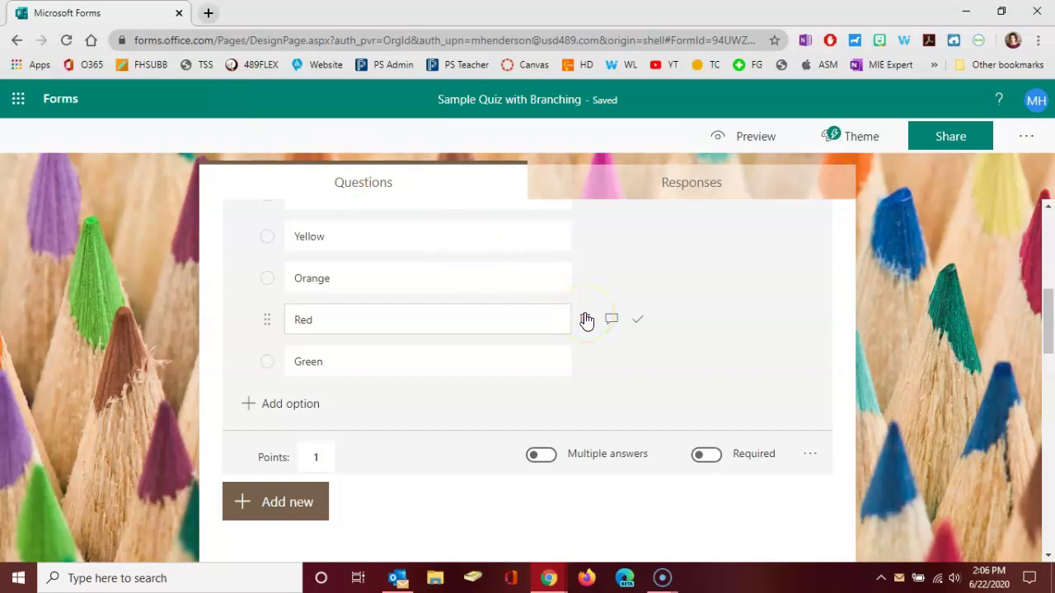
scroll(586, 320, up, 4)
scroll(586, 320, down, 3)
mouse_move(586, 316)
scroll(586, 316, down, 1)
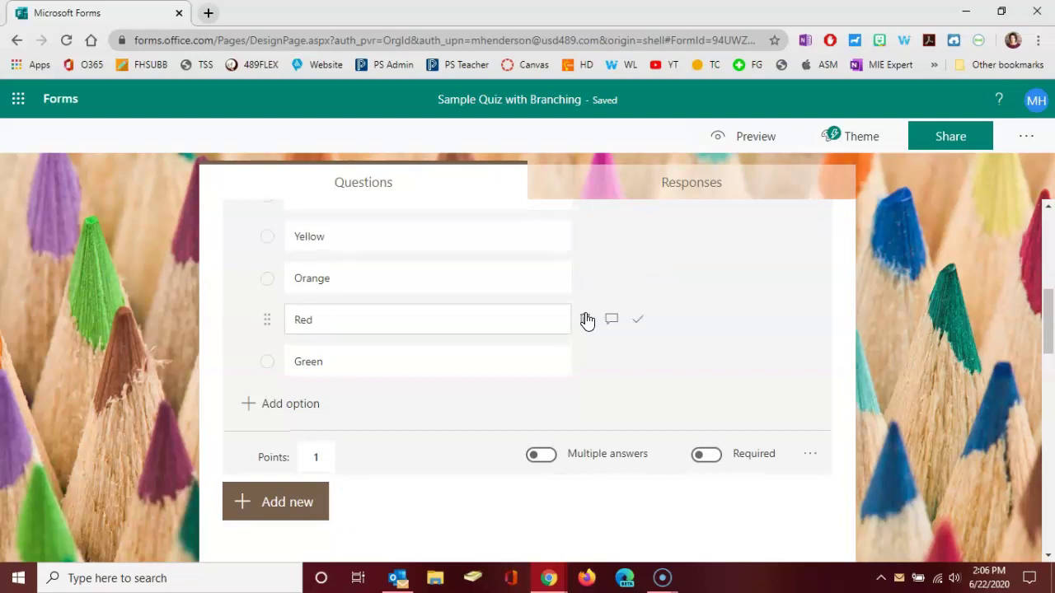